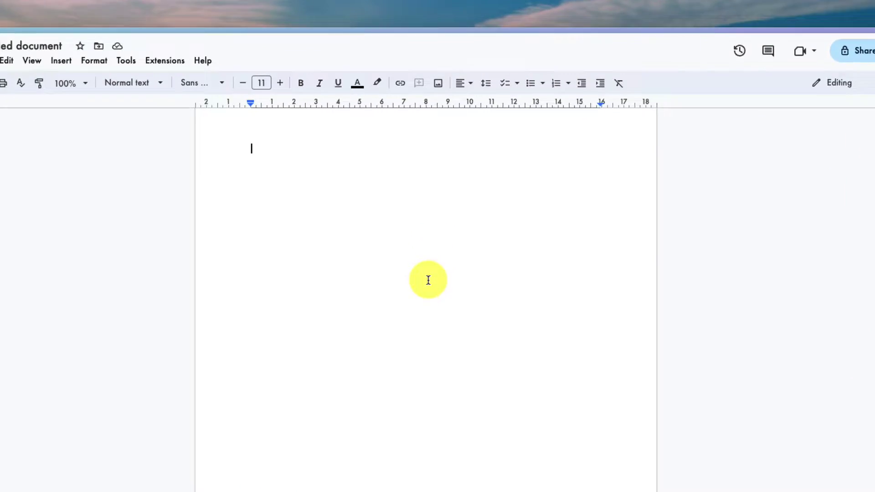
# Select the whole confidentiality paragraph beneath the ™ © ® ⇒ symbols line for copying
pyautogui.click(300, 131)
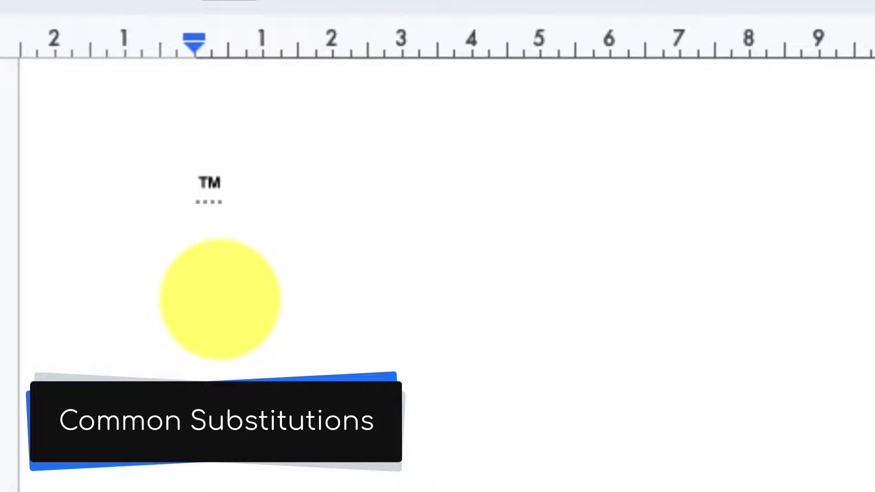
pyautogui.write('(c)')
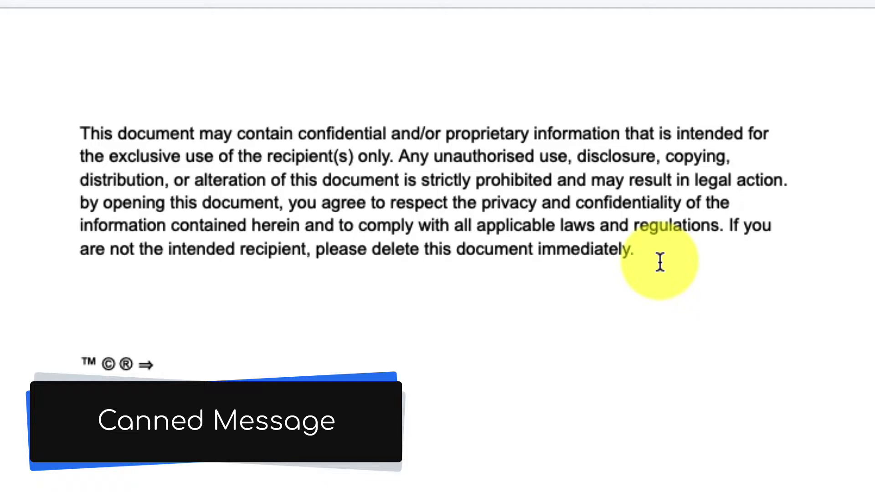
pyautogui.moveTo(643, 250)
pyautogui.mouseDown()
pyautogui.moveTo(317, 156)
pyautogui.moveTo(61, 174)
pyautogui.mouseUp()
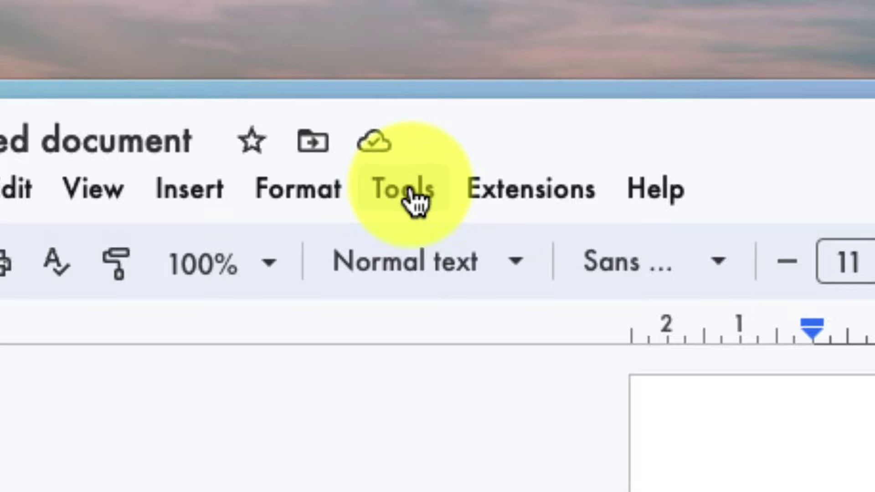
# In Tools > Preferences, toggle automatic capitalisation and link detection off and back on
pyautogui.click(416, 198)
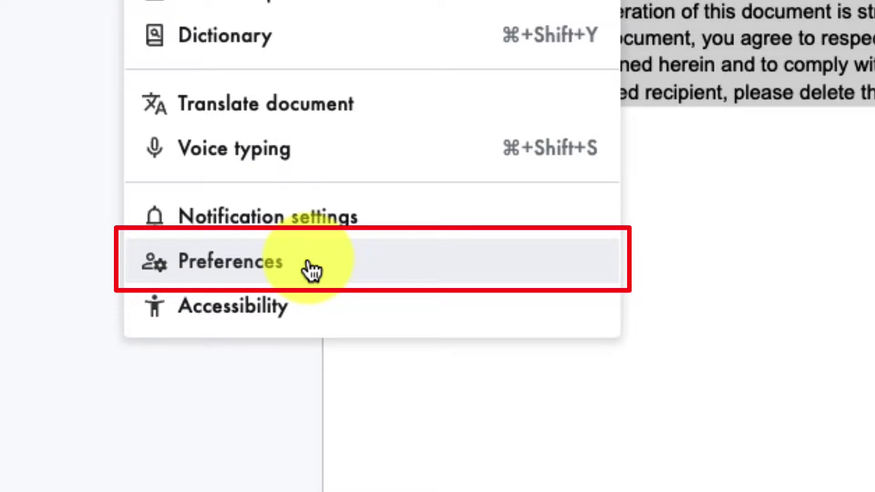
pyautogui.click(311, 270)
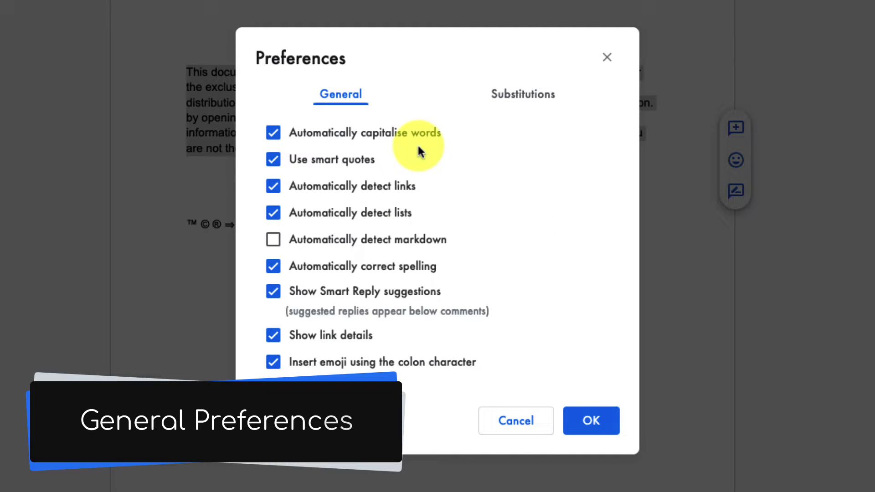
pyautogui.click(403, 134)
pyautogui.click(402, 134)
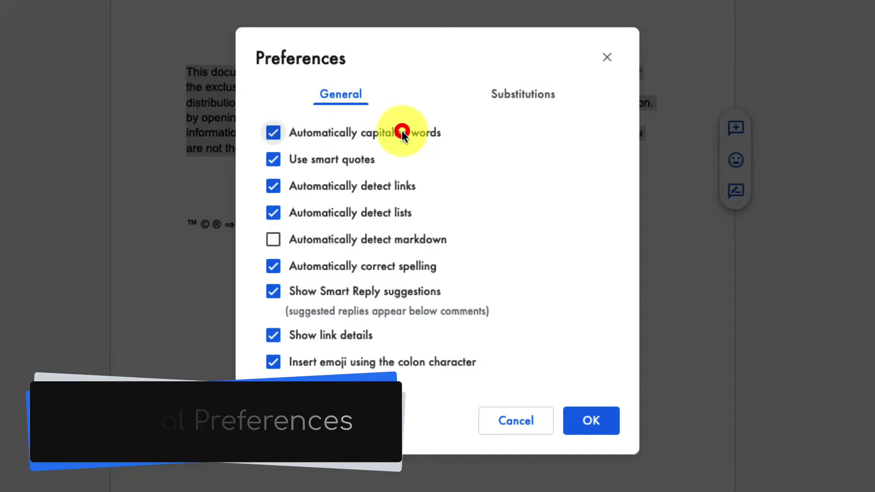
pyautogui.click(369, 186)
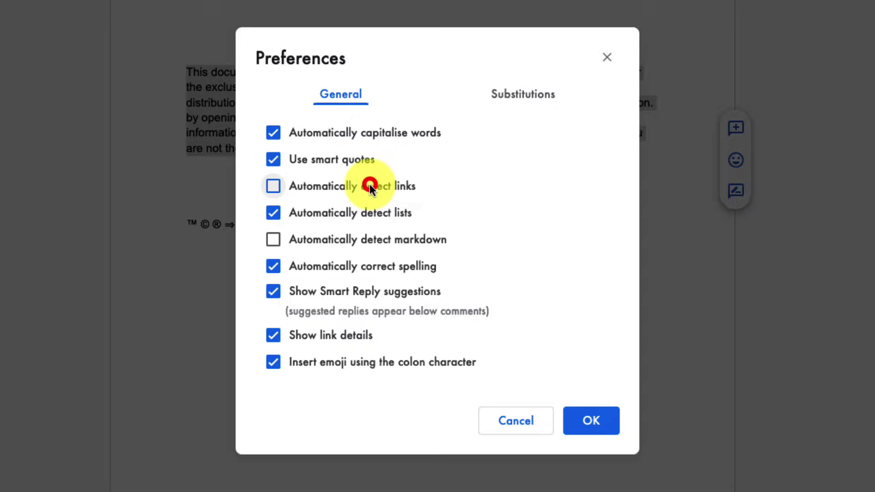
pyautogui.click(370, 186)
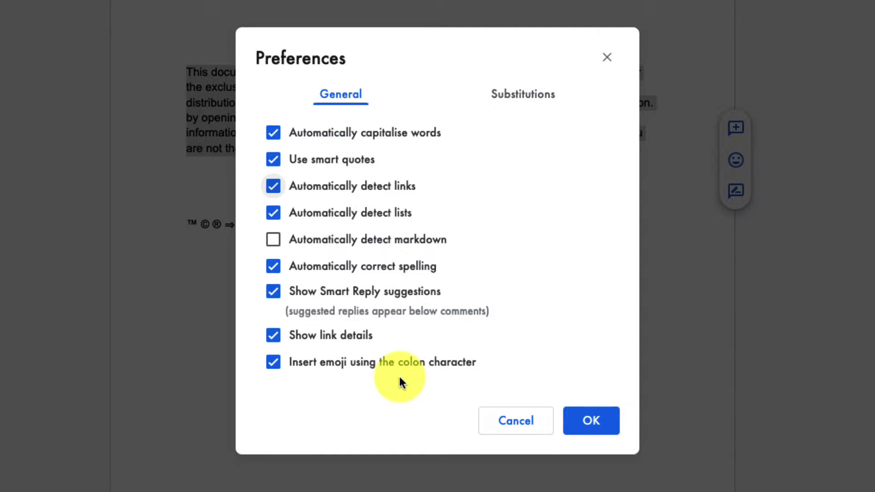
# Add a 'pripol' substitution whose replacement is the pasted confidentiality paragraph
pyautogui.click(528, 97)
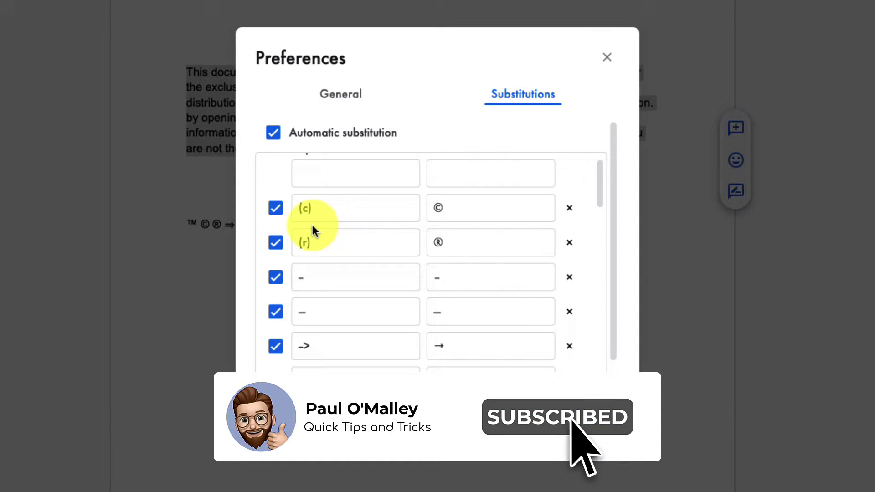
pyautogui.scroll(1, 316, 231)
pyautogui.scroll(2, 316, 226)
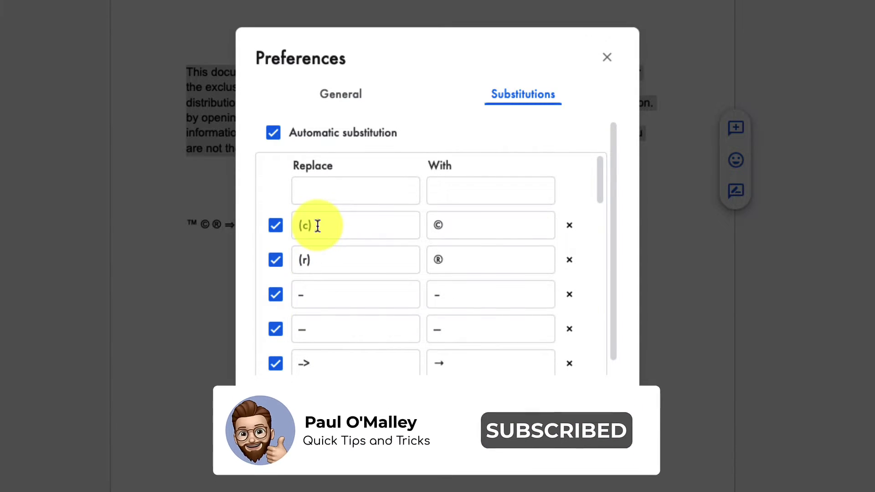
pyautogui.click(311, 187)
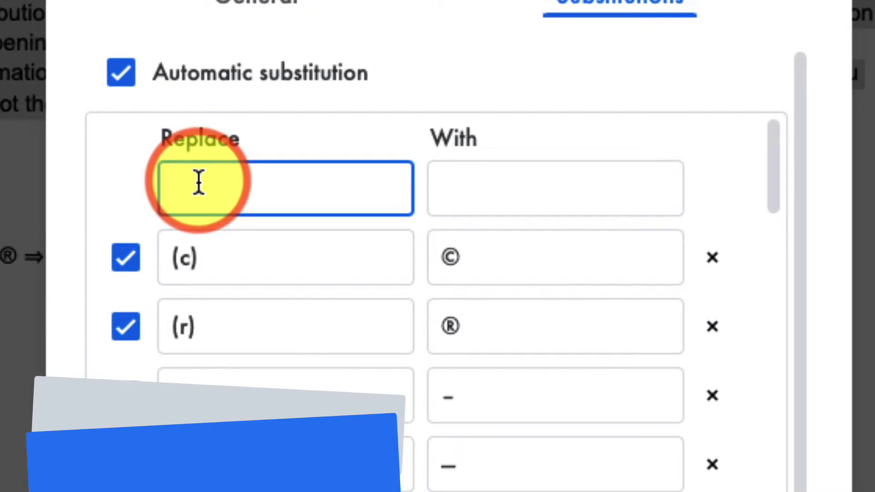
pyautogui.write('pripol')
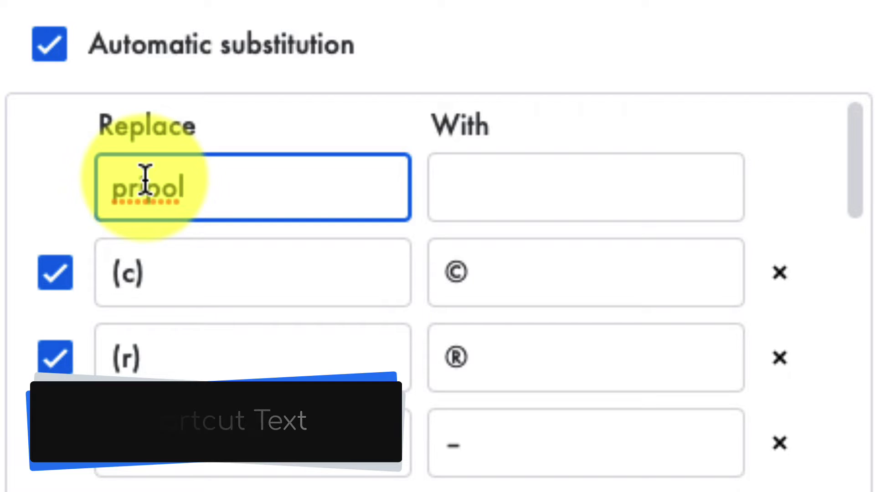
pyautogui.click(484, 203)
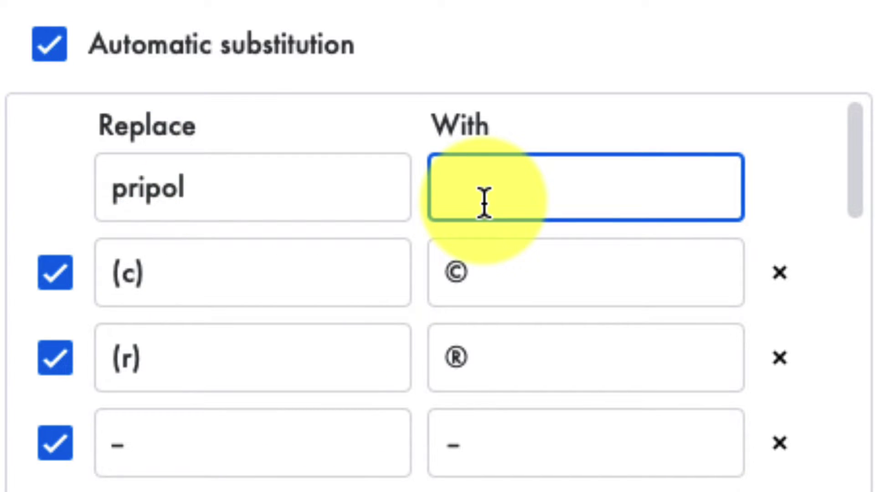
pyautogui.hotkey('ctrl', 'v')
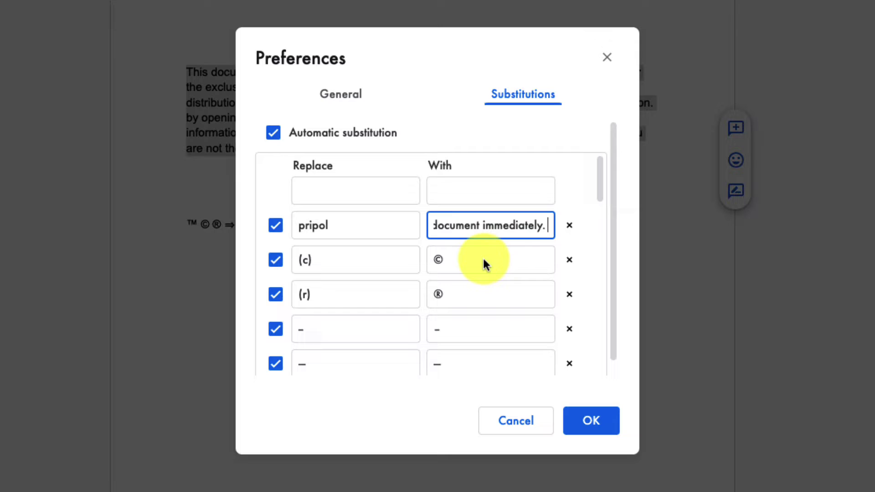
# Save the substitution, then expand pripol into the paragraph on a new line below the symbols
pyautogui.click(591, 424)
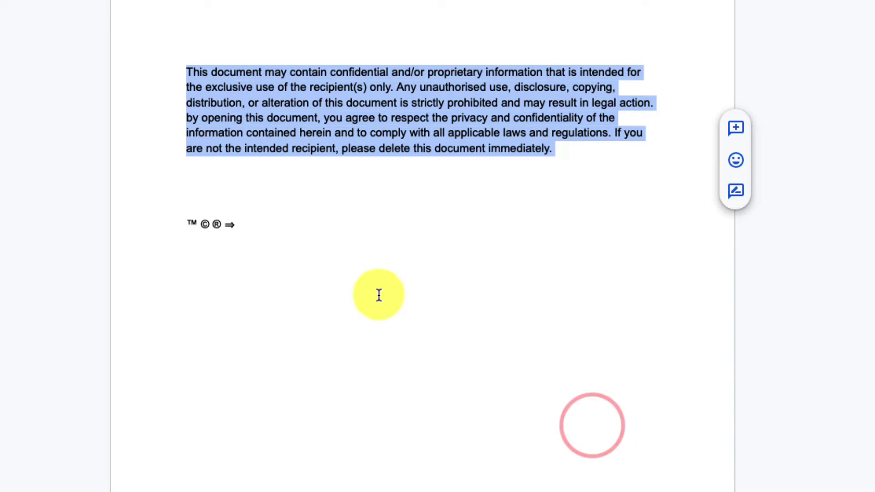
pyautogui.click(198, 250)
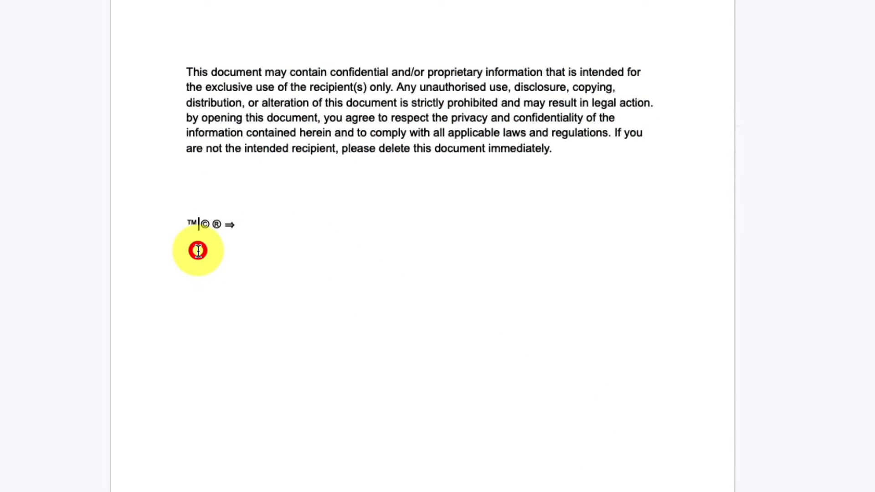
pyautogui.click(245, 228)
pyautogui.press('Return')
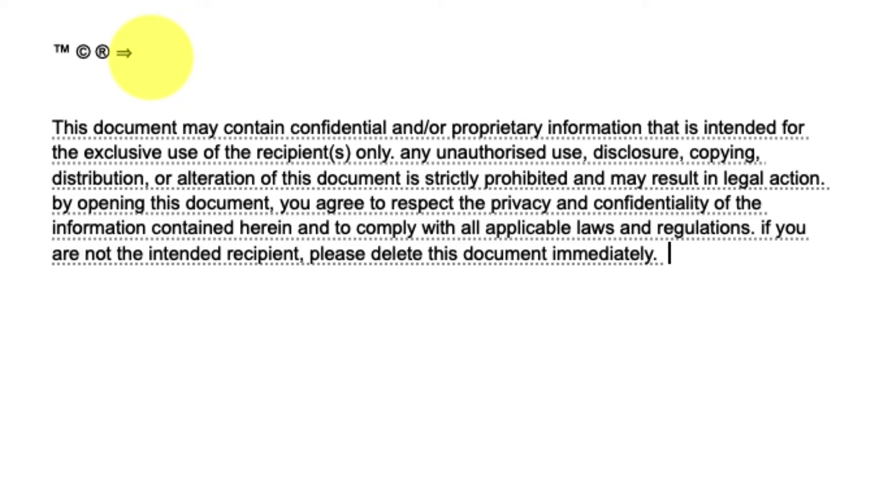
pyautogui.press('Return')
pyautogui.press('Return')
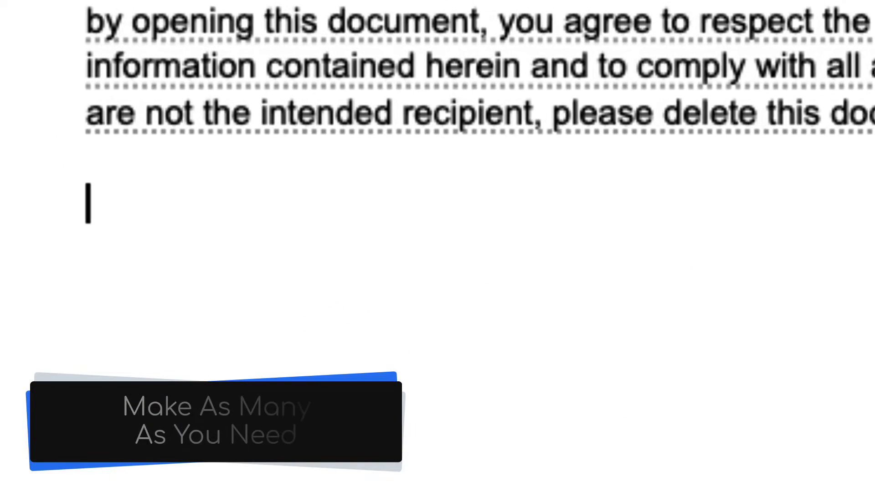
pyautogui.write('yt')
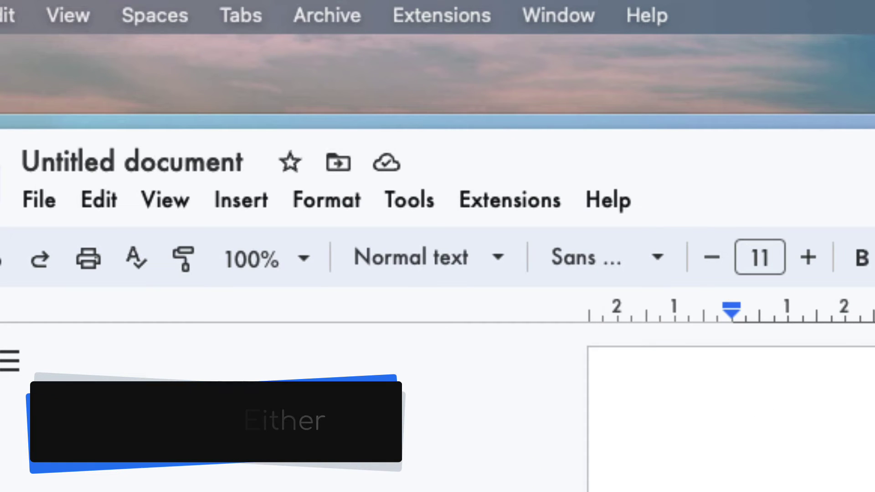
# Delete the pripol entry under Tools > Preferences > Substitutions and save the change
pyautogui.click(416, 204)
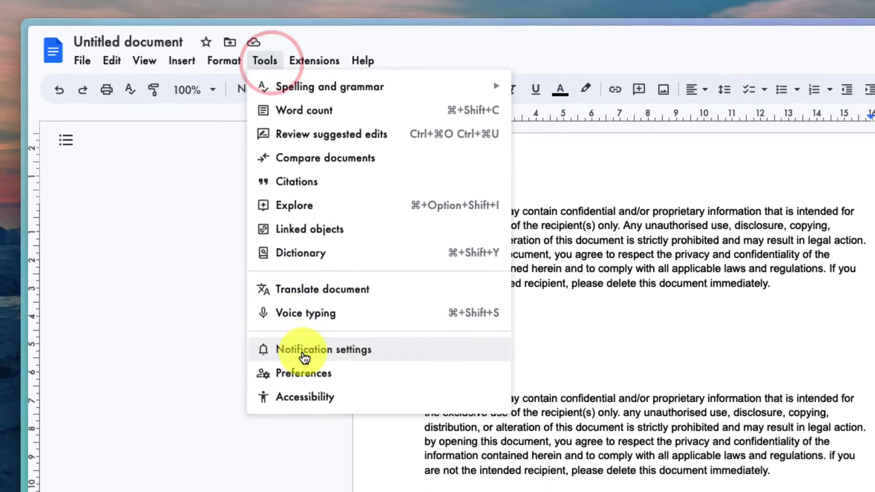
pyautogui.click(306, 359)
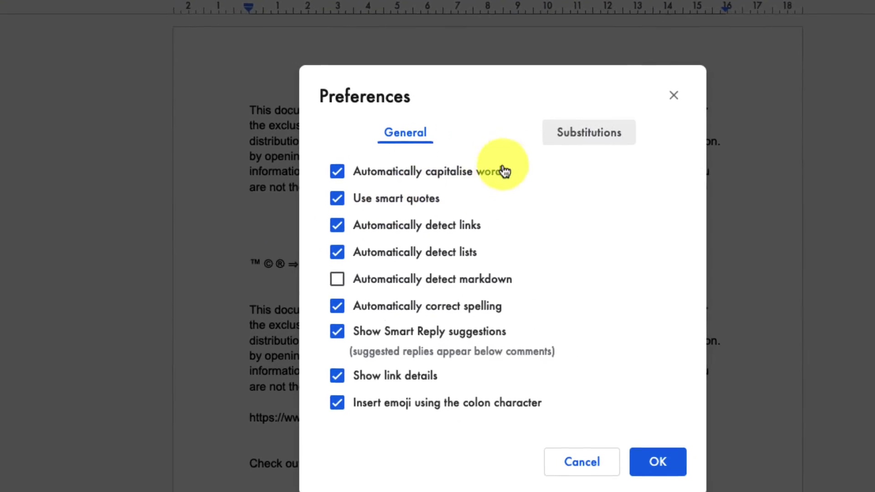
pyautogui.click(536, 100)
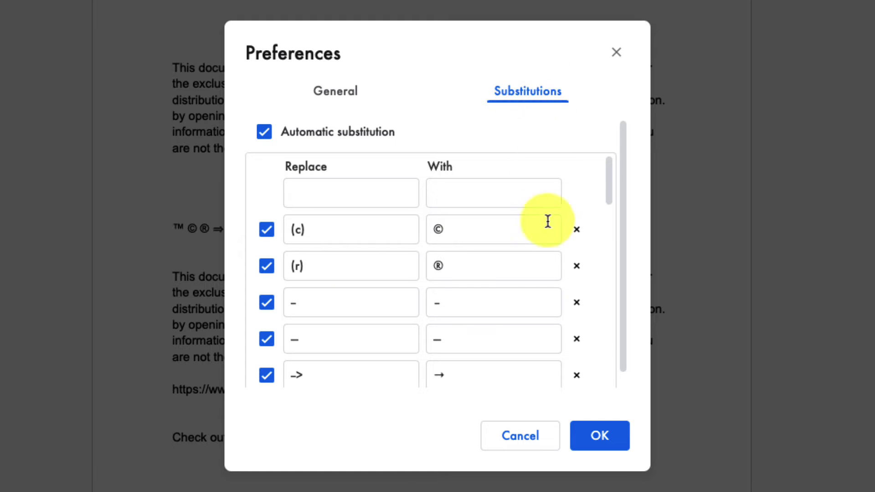
pyautogui.scroll(-10, 555, 317)
pyautogui.scroll(-5, 555, 316)
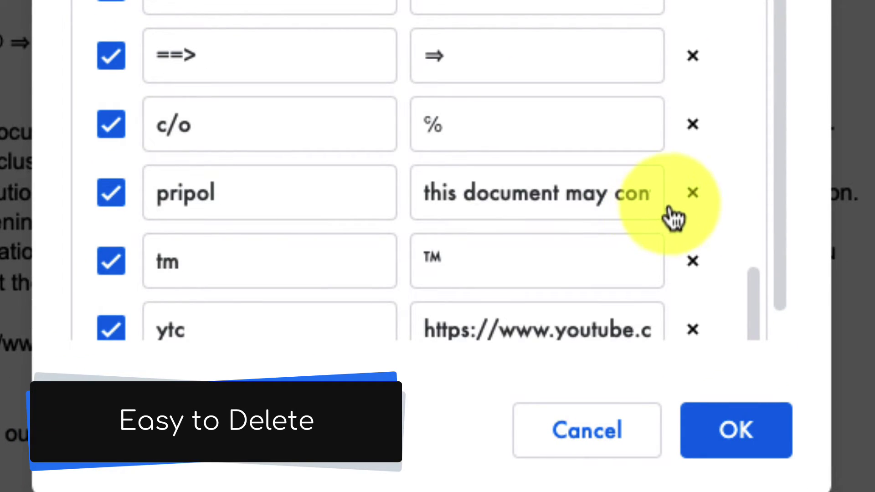
pyautogui.click(692, 194)
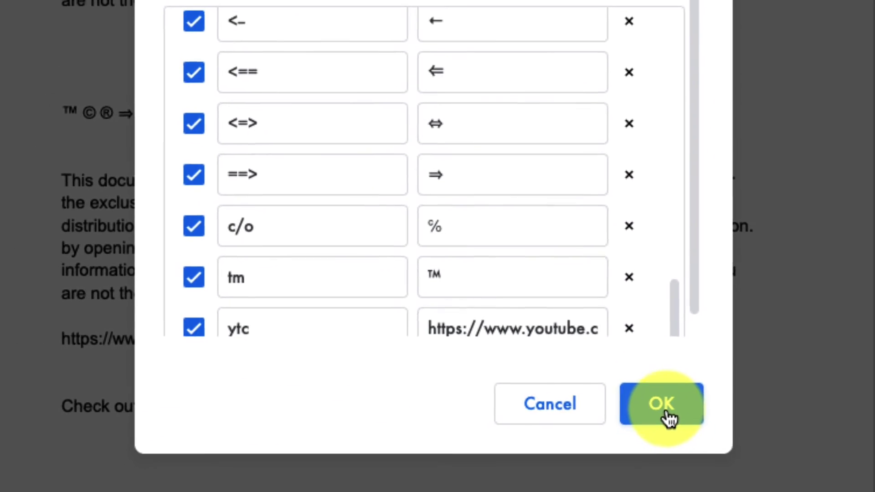
pyautogui.click(666, 414)
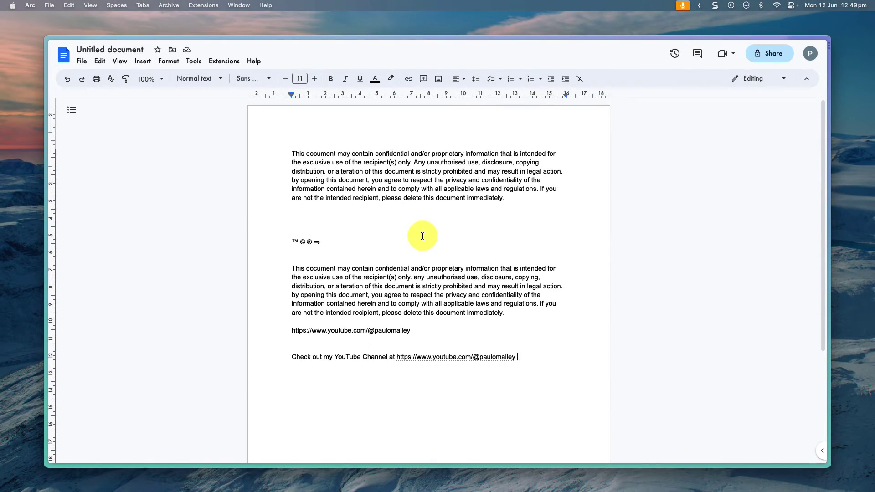
# Switch to an empty desktop with Control+Left Arrow, hiding the Google Docs window
pyautogui.hotkey('ctrl', 'Left')
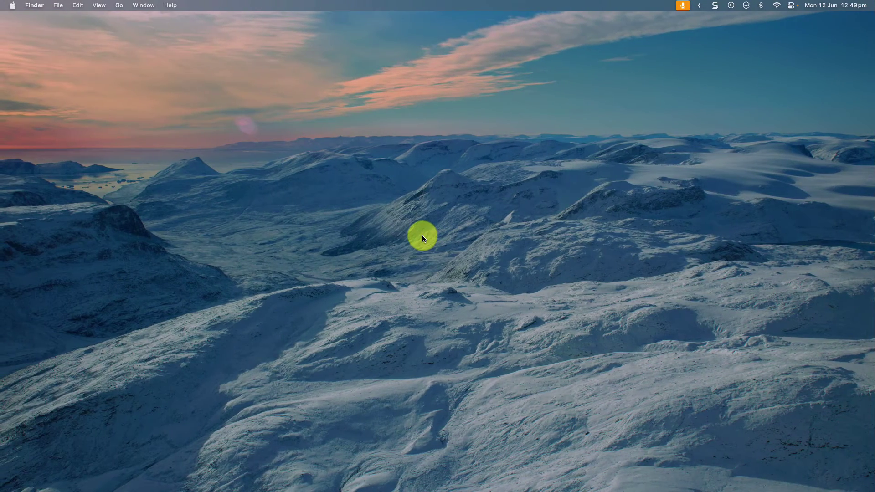